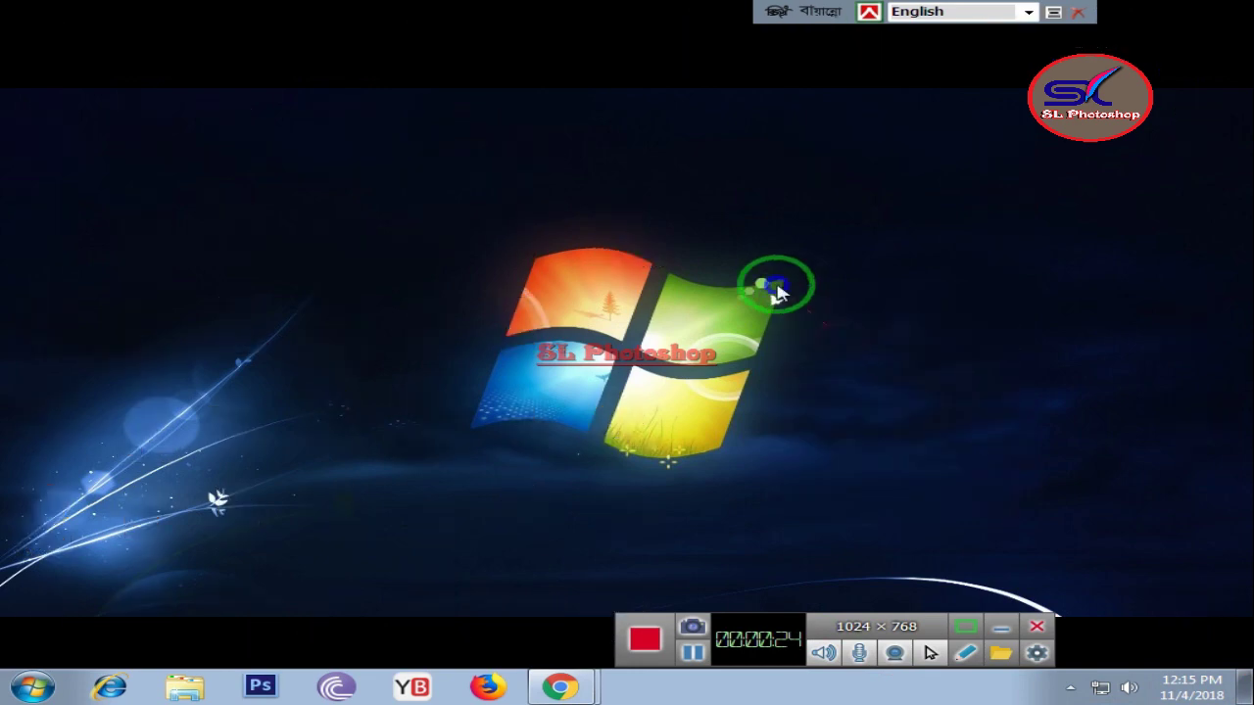
right_click(777, 286)
left_click(833, 343)
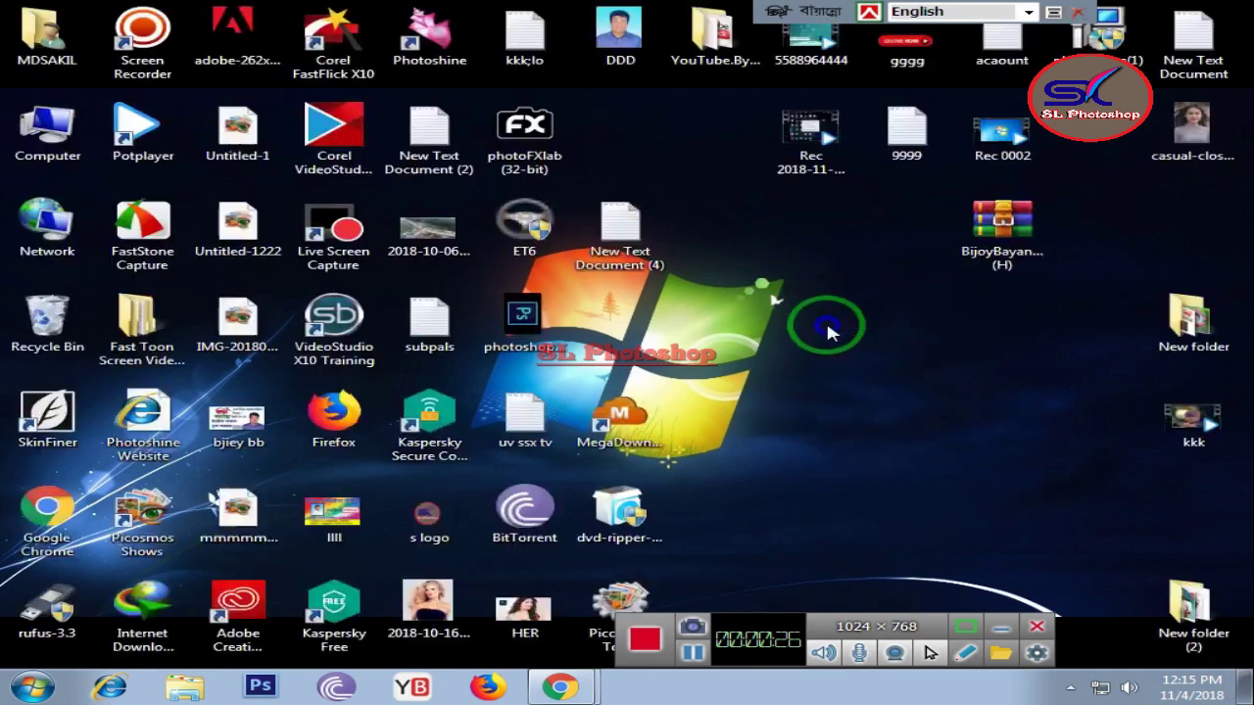
right_click(825, 323)
left_click(840, 378)
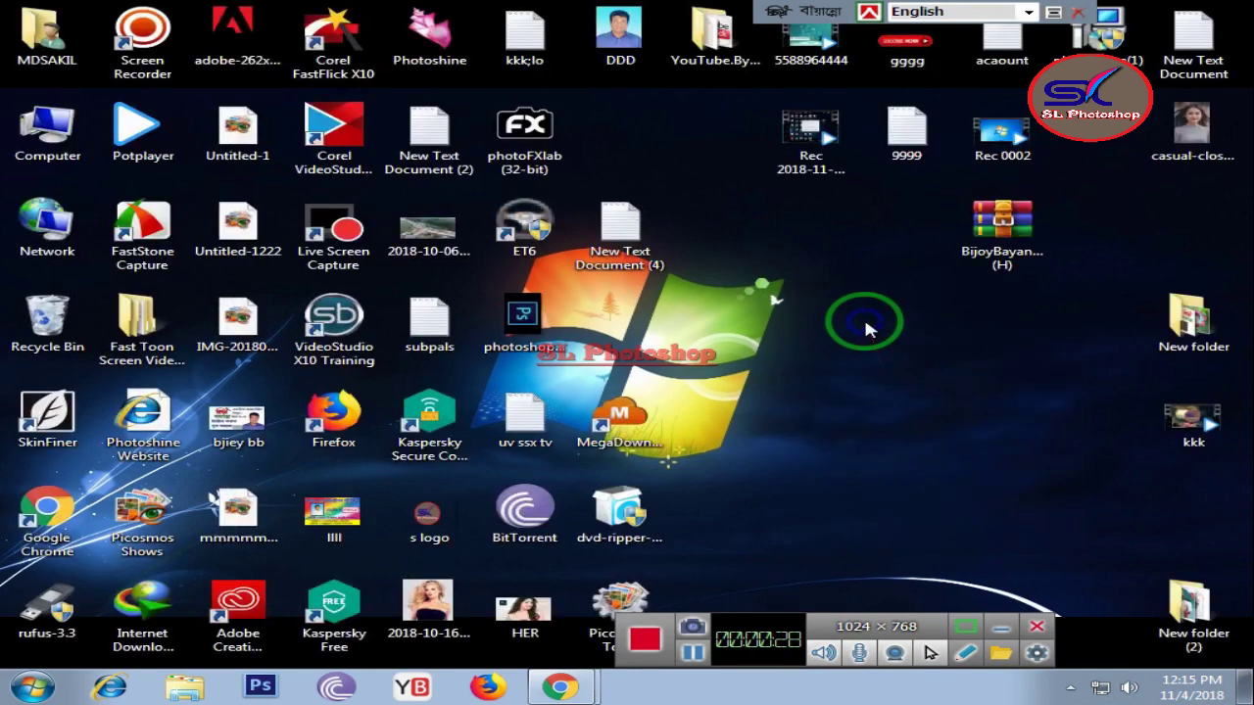
right_click(839, 314)
left_click(848, 376)
right_click(856, 341)
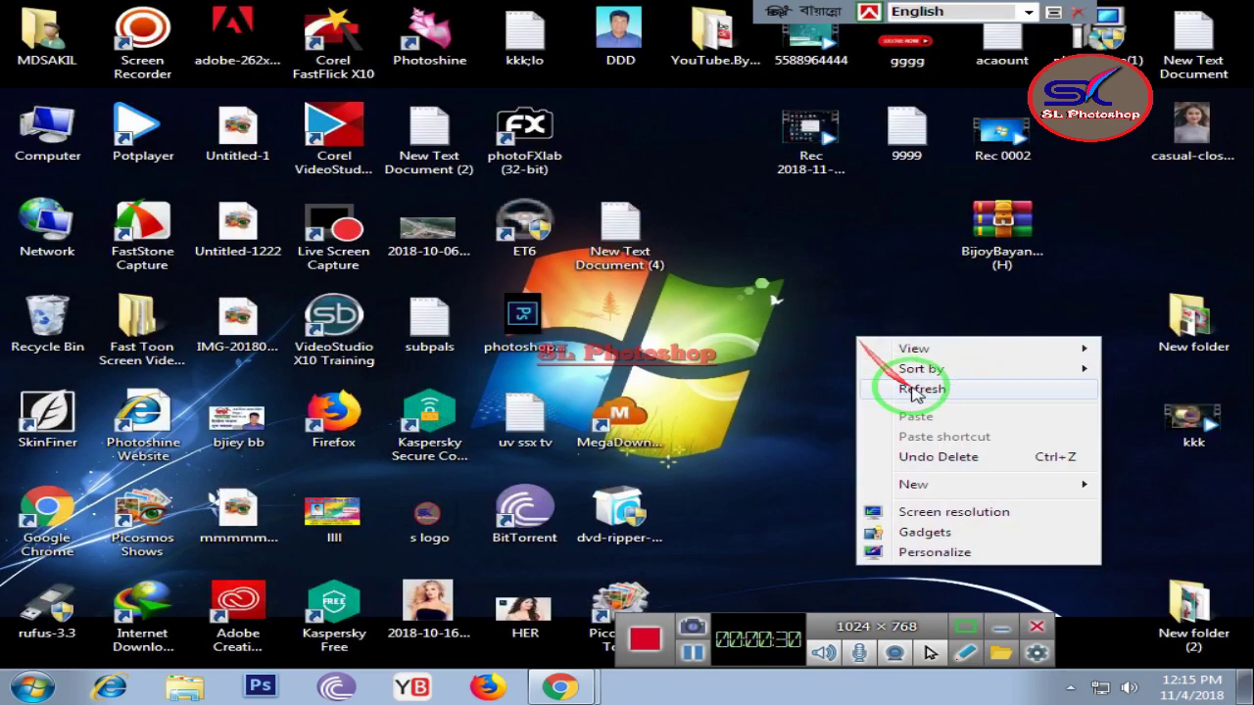
left_click(917, 392)
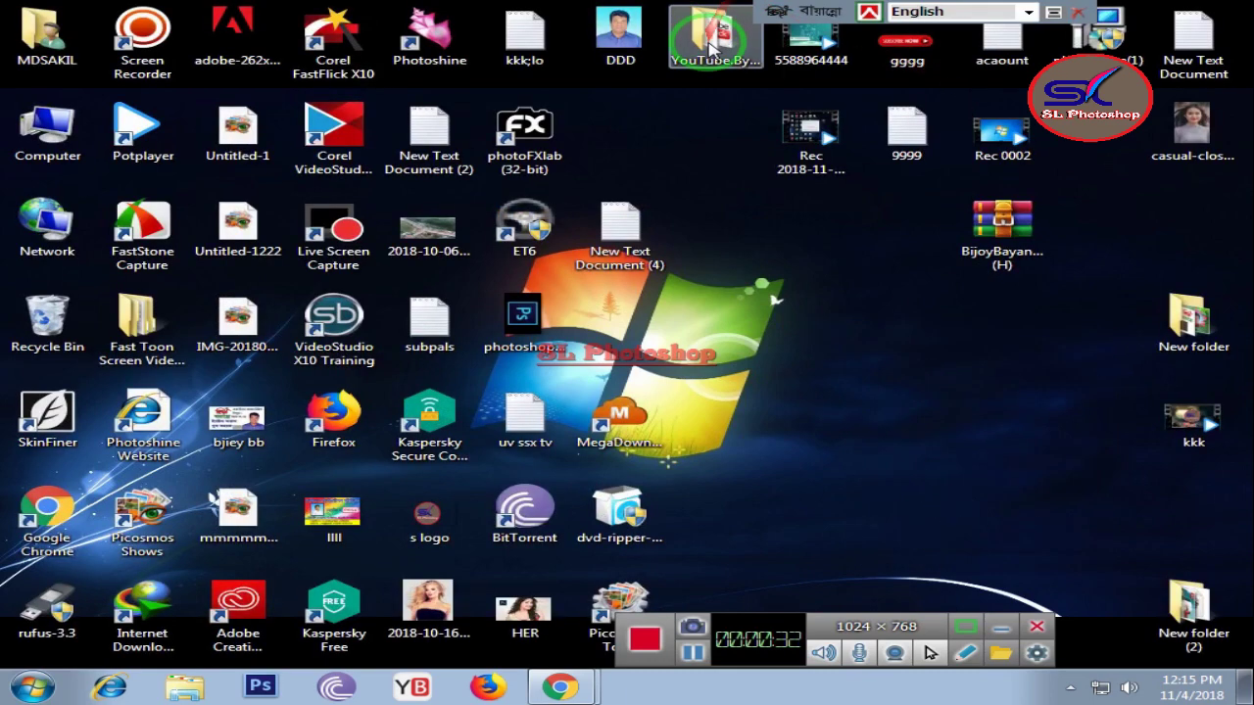
Open the YouTube.By.Click.Premium folder on the desktop and run its Setup application
left_click(712, 49)
double_click(712, 49)
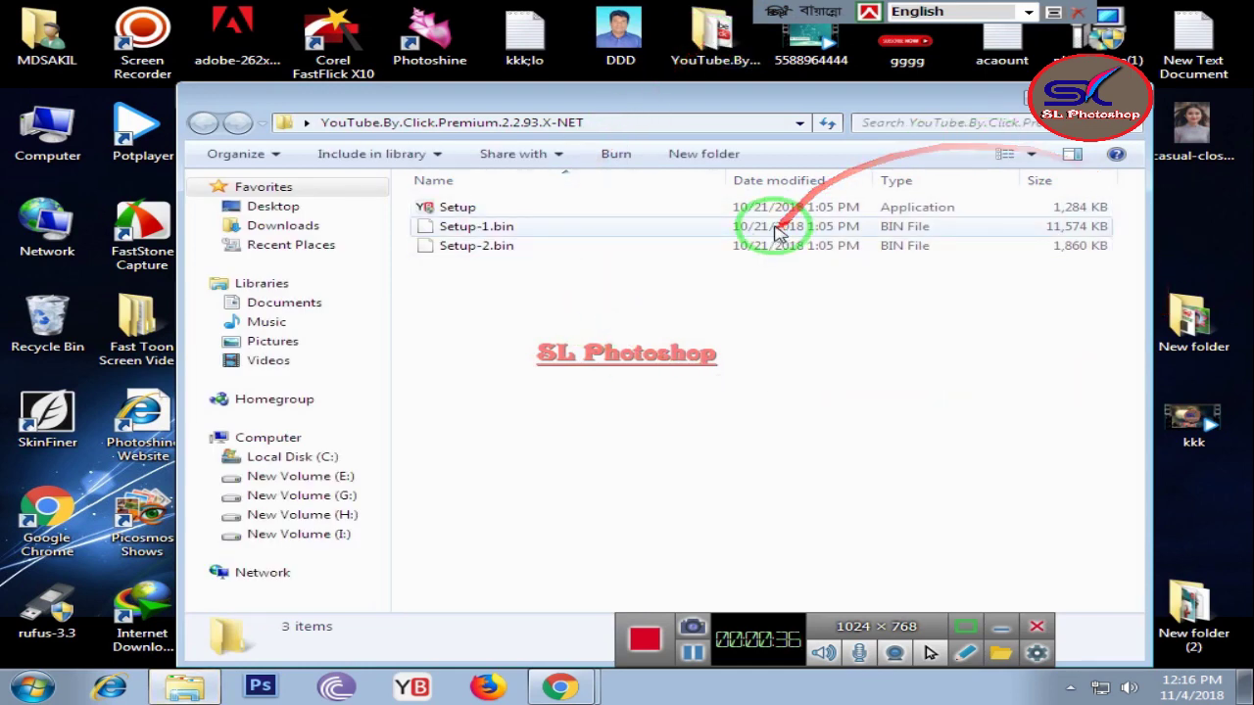
double_click(472, 210)
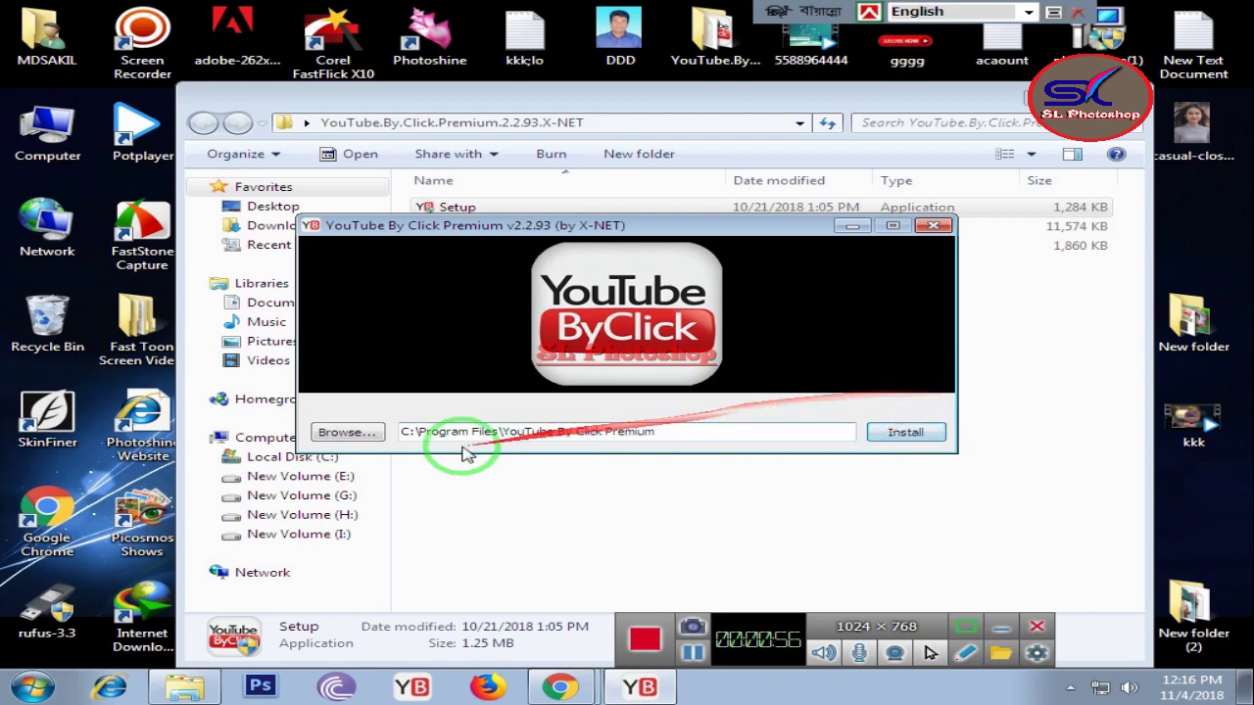
Install YouTube By Click Premium into C:\Program Files\YouTube By Click Premium
left_click(347, 432)
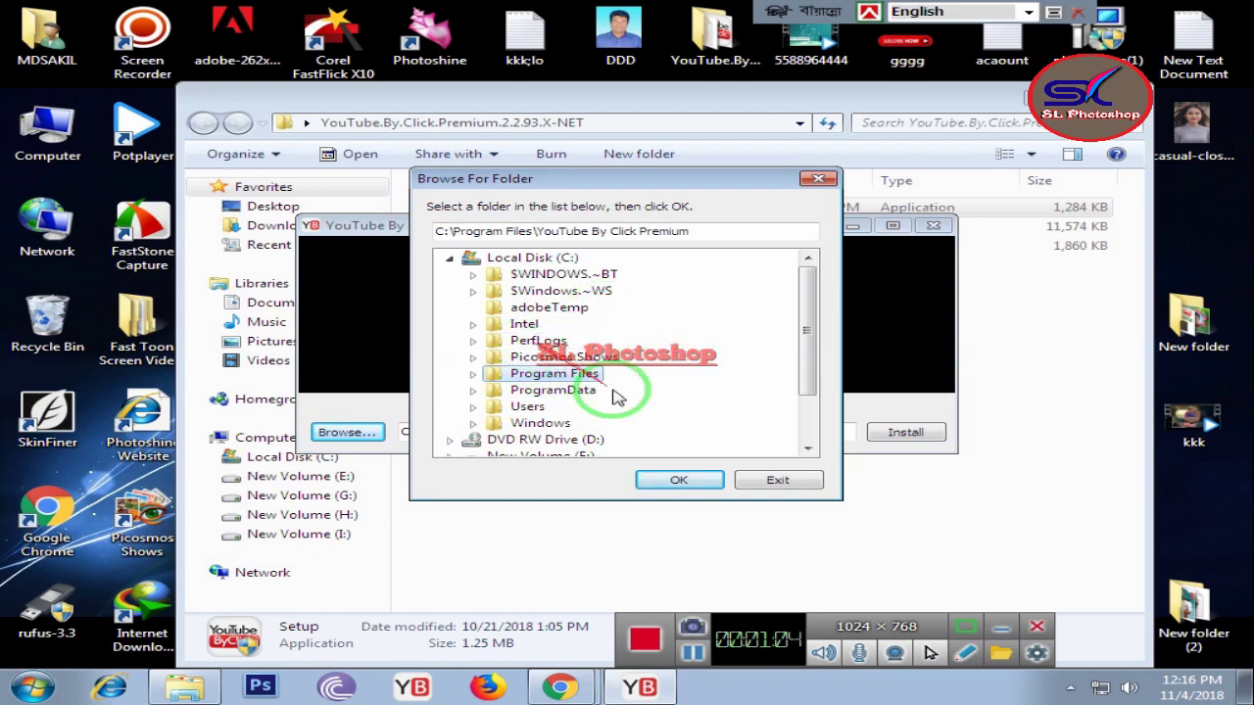
left_click(676, 480)
left_click(899, 434)
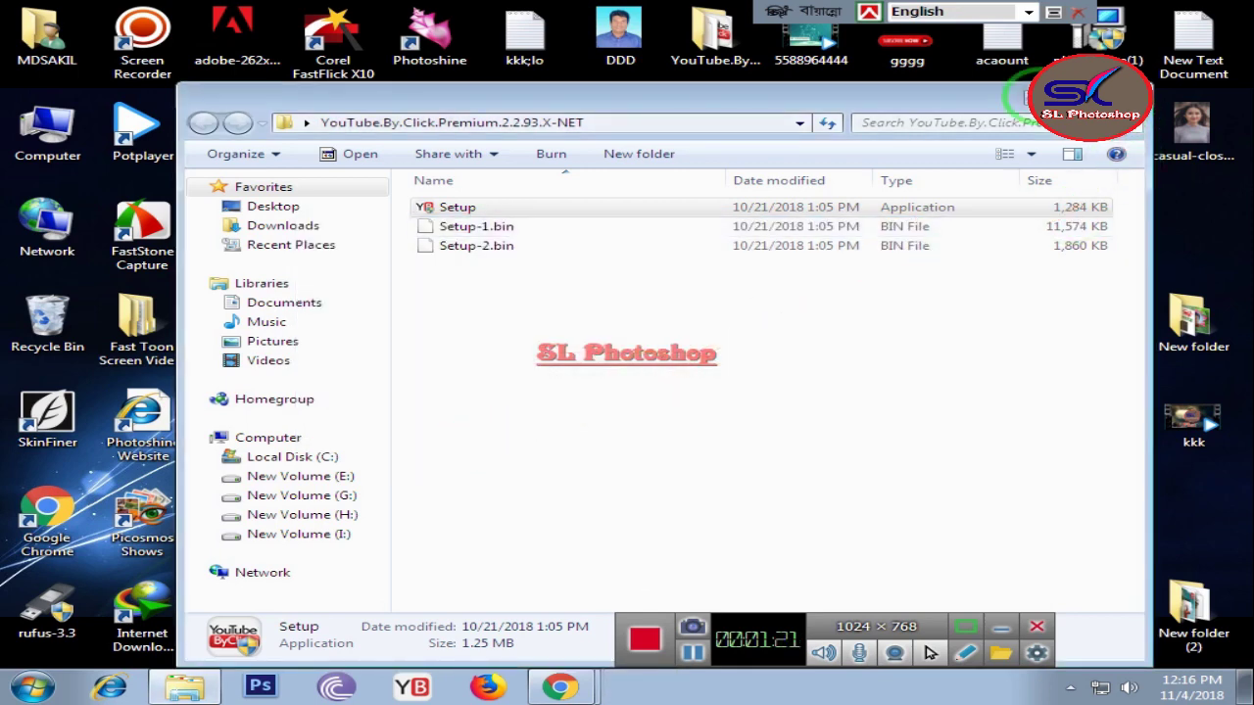
Close the setup folder window and launch YouTube By Click Premium
left_click(1124, 95)
left_click(721, 335)
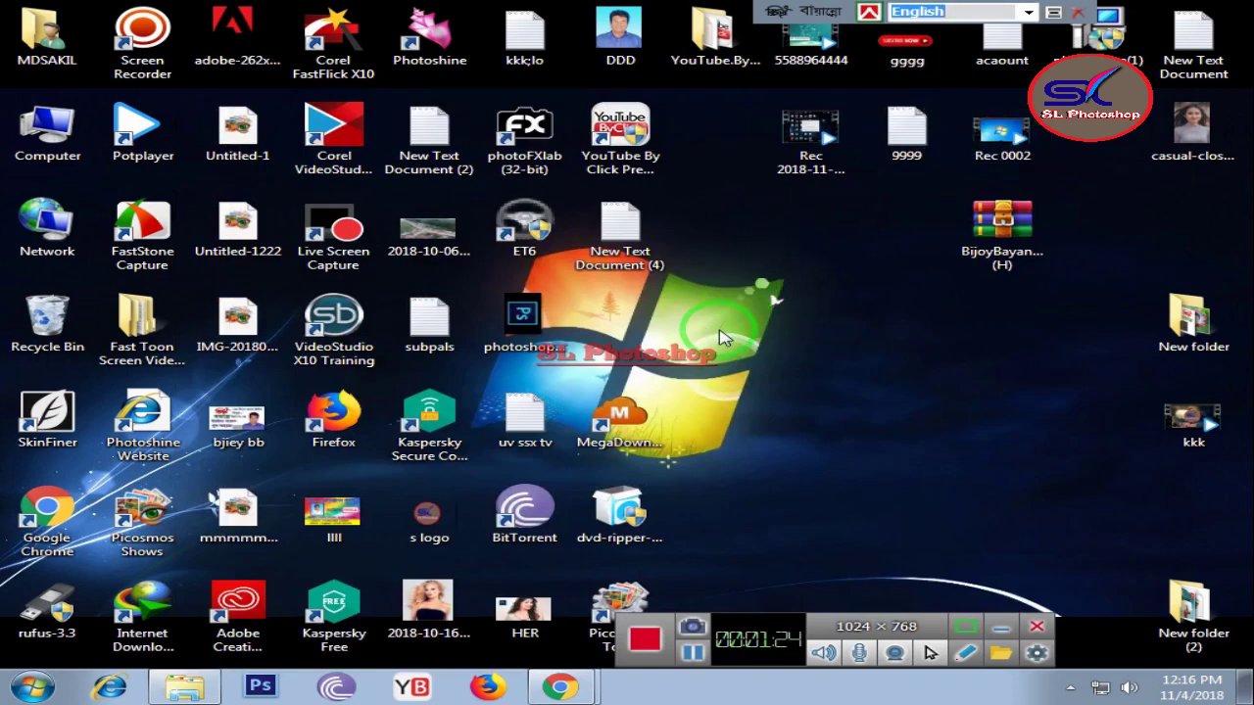
left_click_drag(620, 509, 732, 431)
left_click_drag(732, 371, 621, 166)
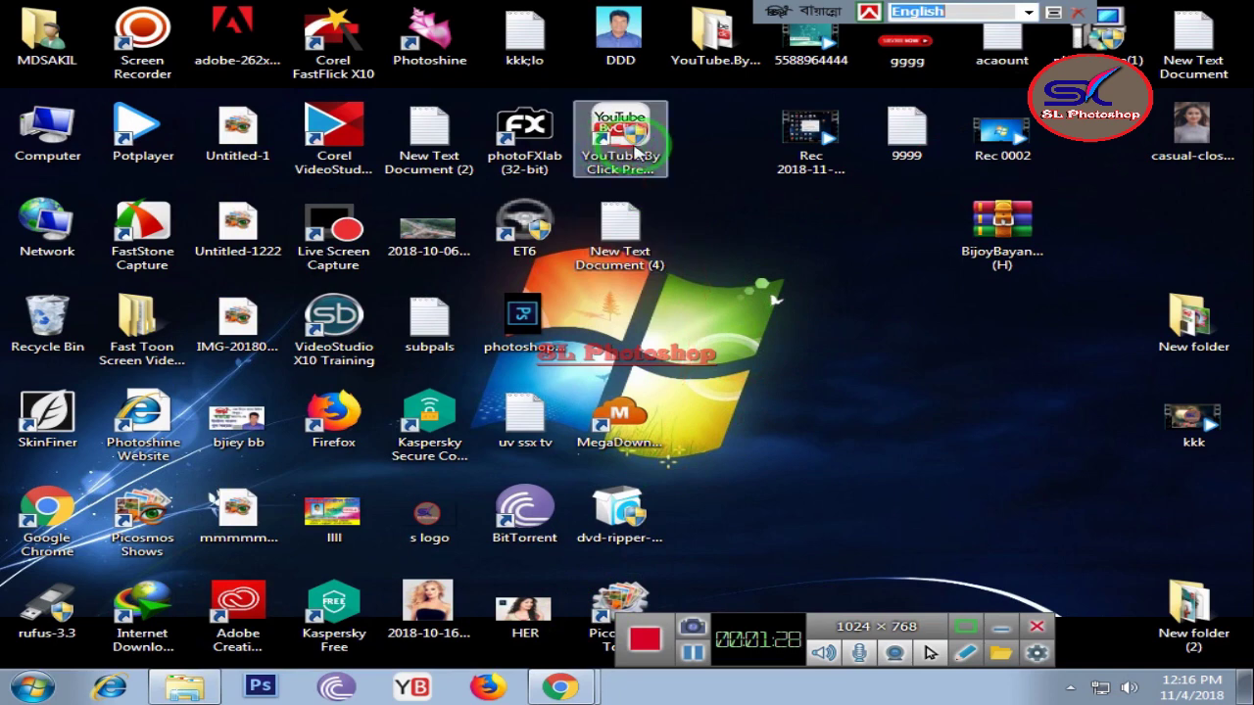
left_click(443, 695)
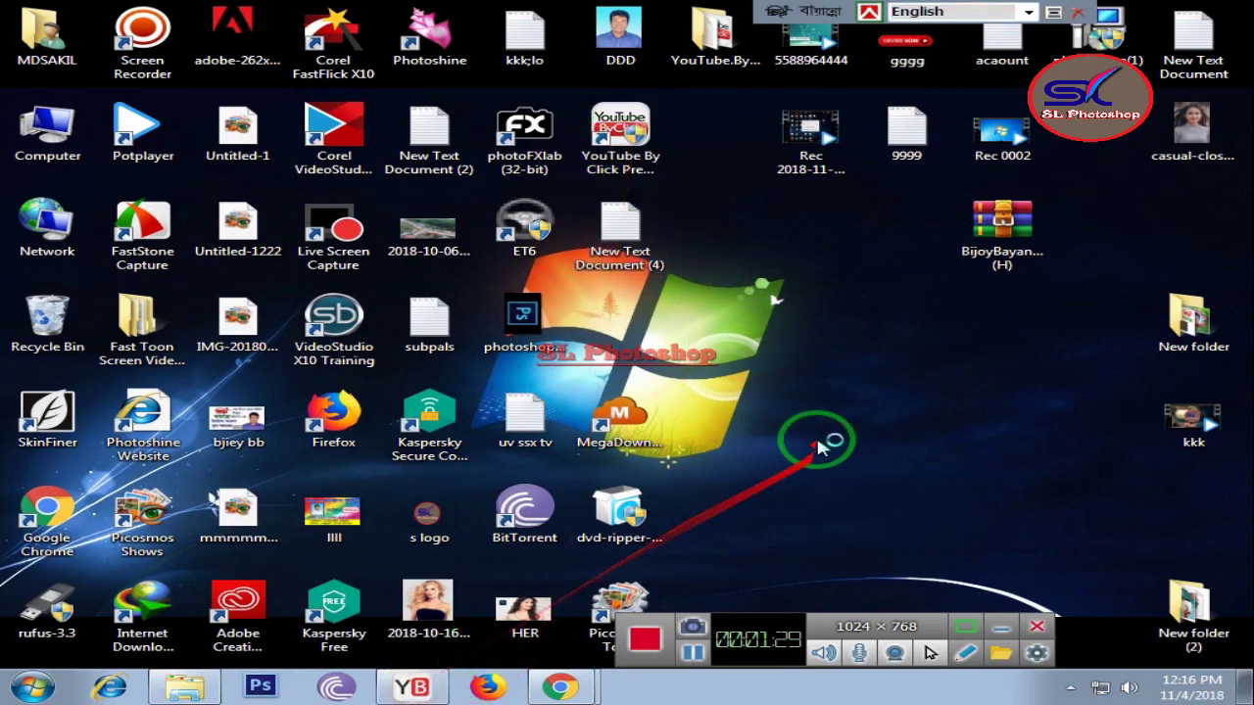
left_click(819, 394)
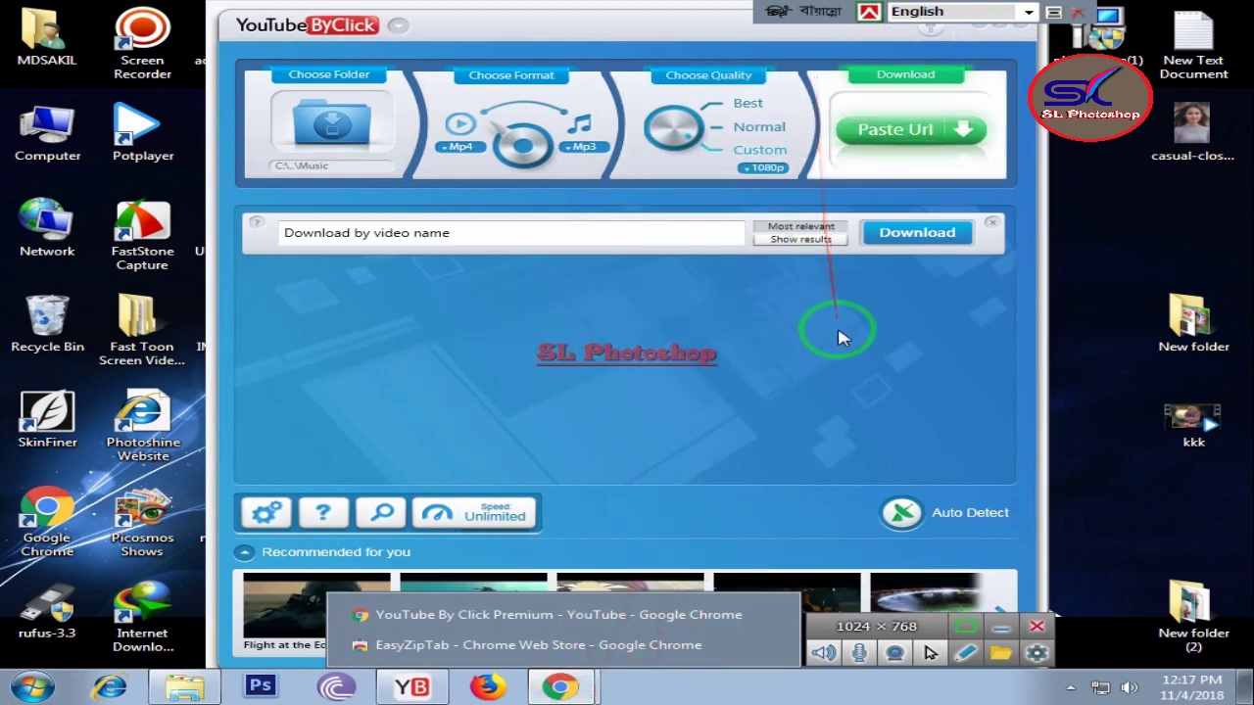
Compare the Mp4 and Mp3 download formats and review the audio and video format choices
left_click(465, 130)
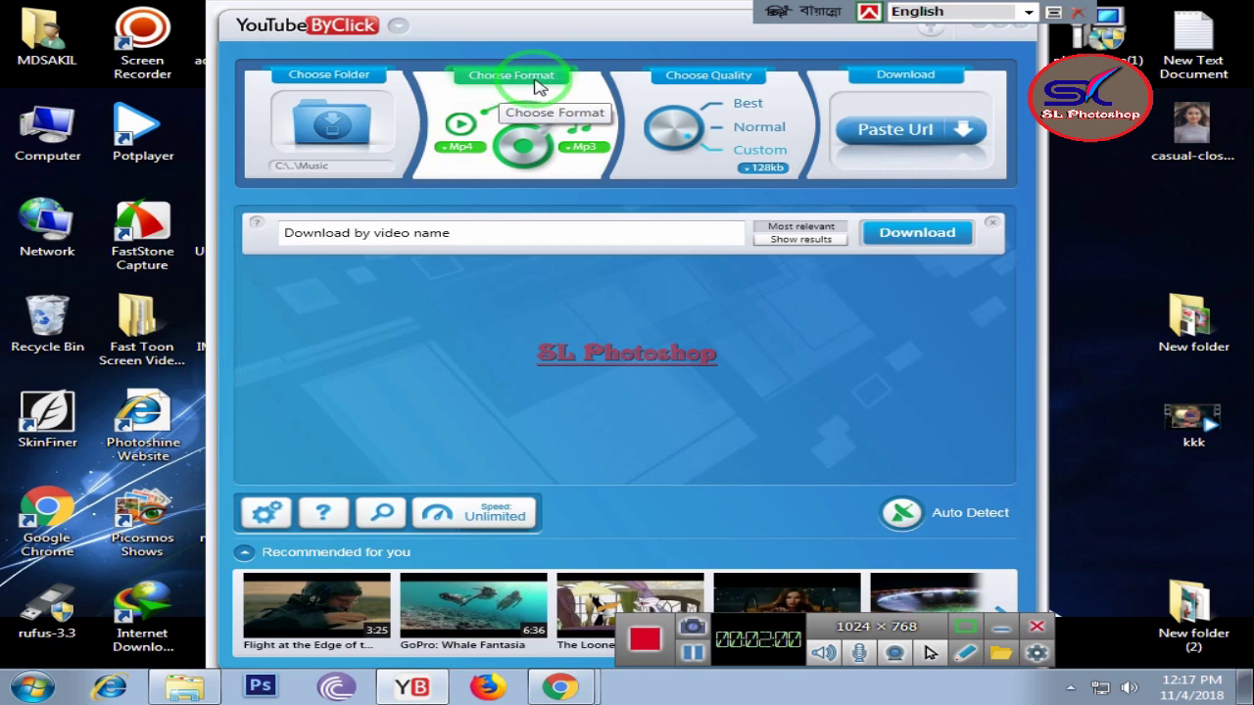
left_click(465, 130)
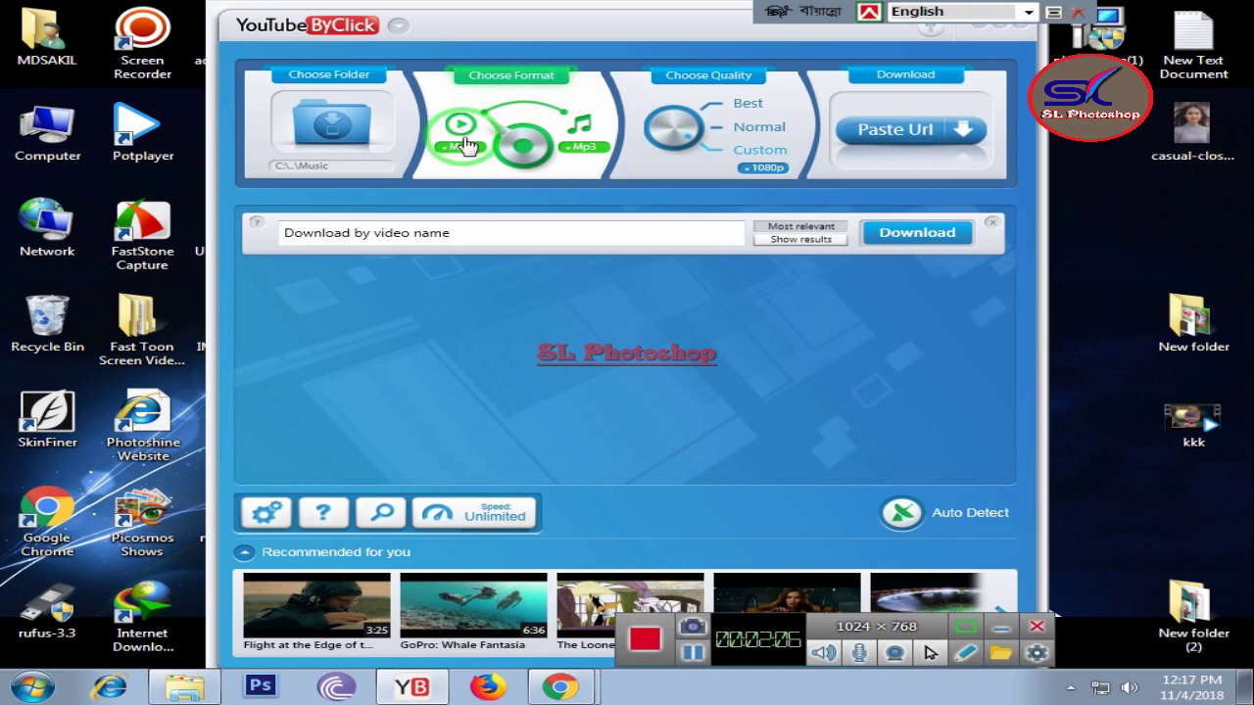
left_click(583, 148)
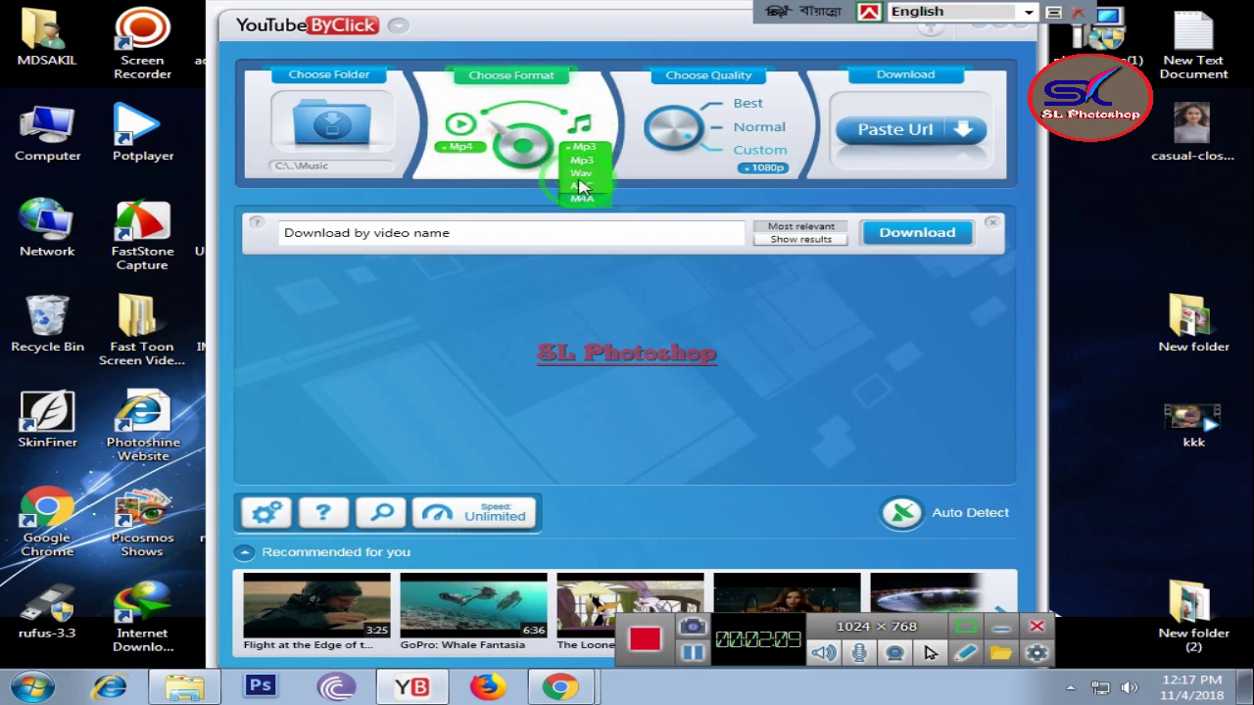
left_click(582, 160)
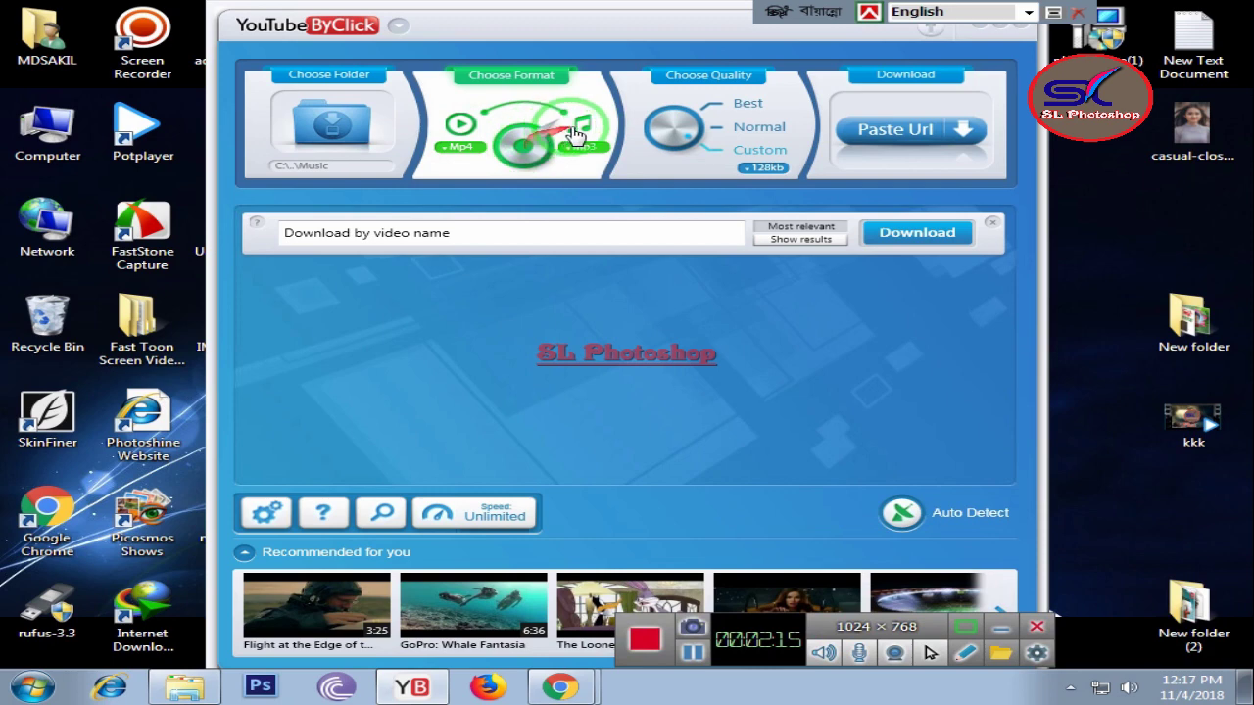
left_click(588, 147)
left_click(584, 159)
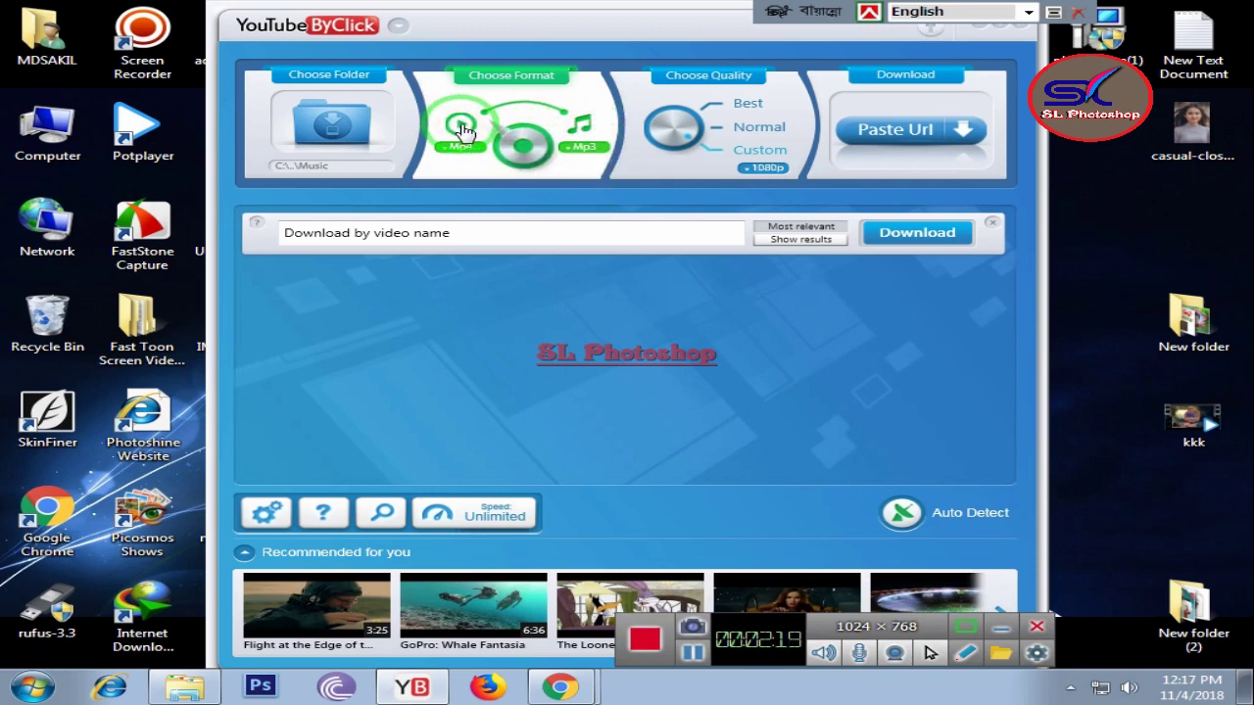
left_click(451, 148)
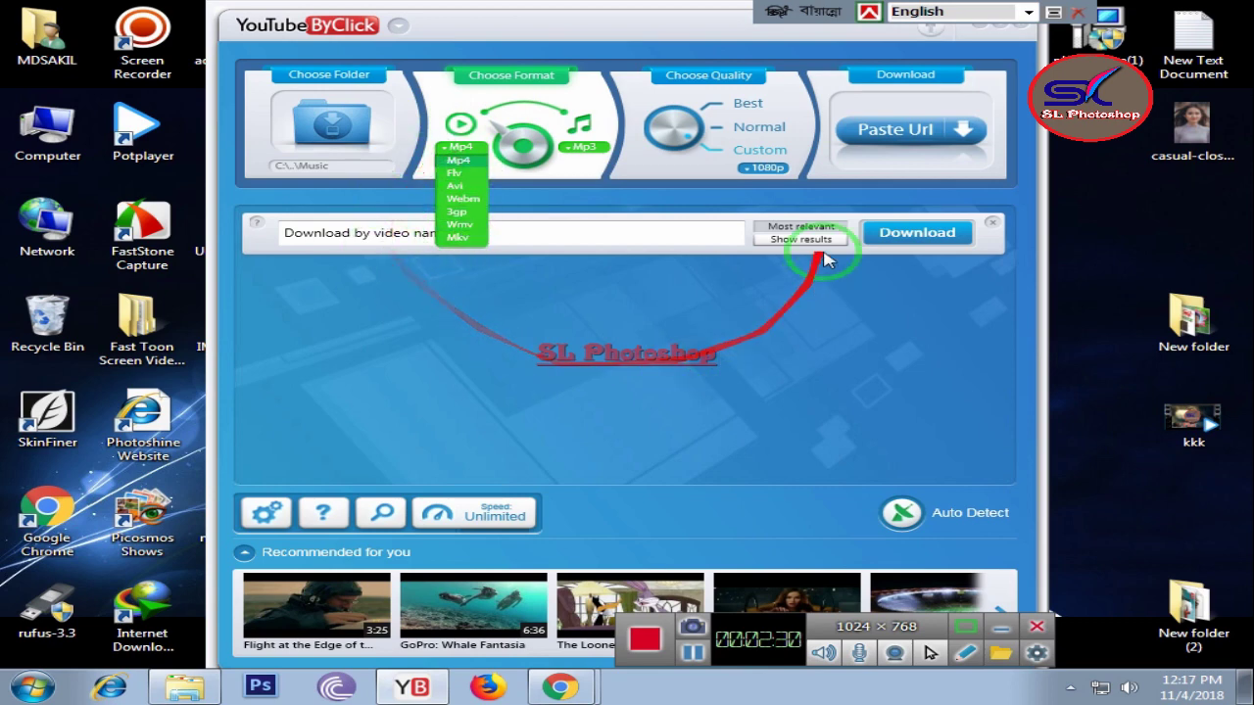
left_click(795, 200)
Review the custom quality options and the download folder choices without changing either
left_click(765, 168)
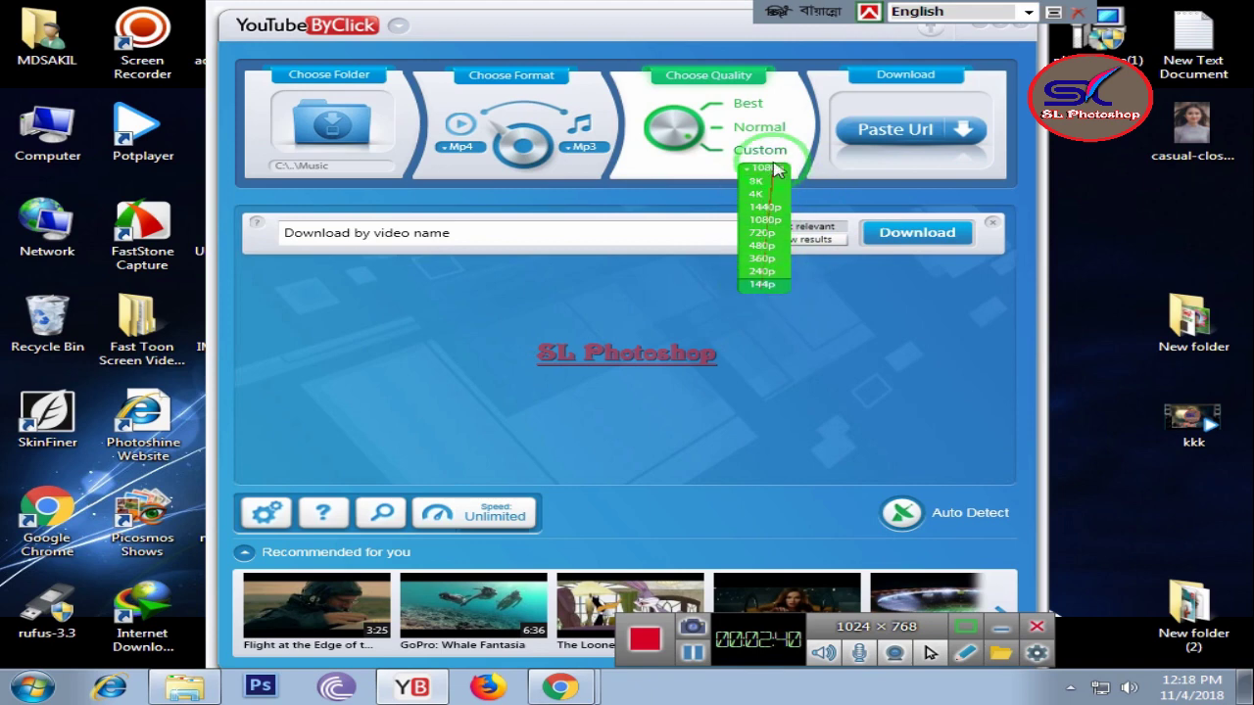
left_click(764, 169)
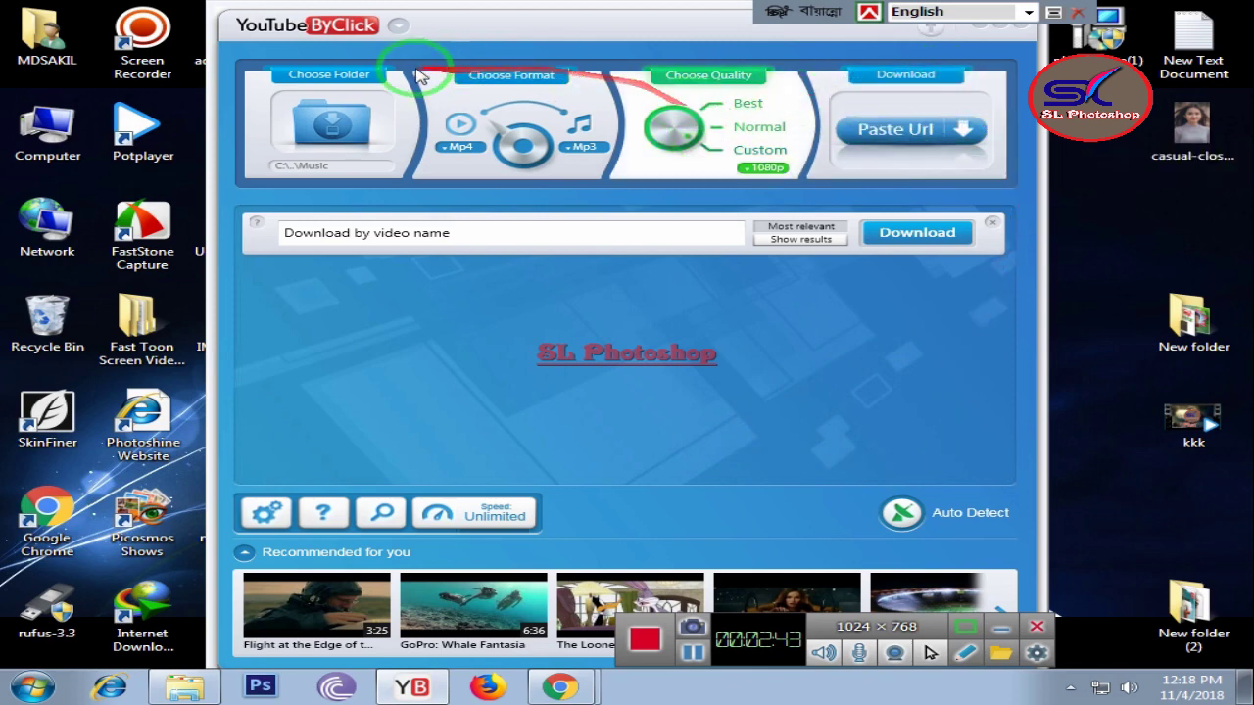
left_click(358, 79)
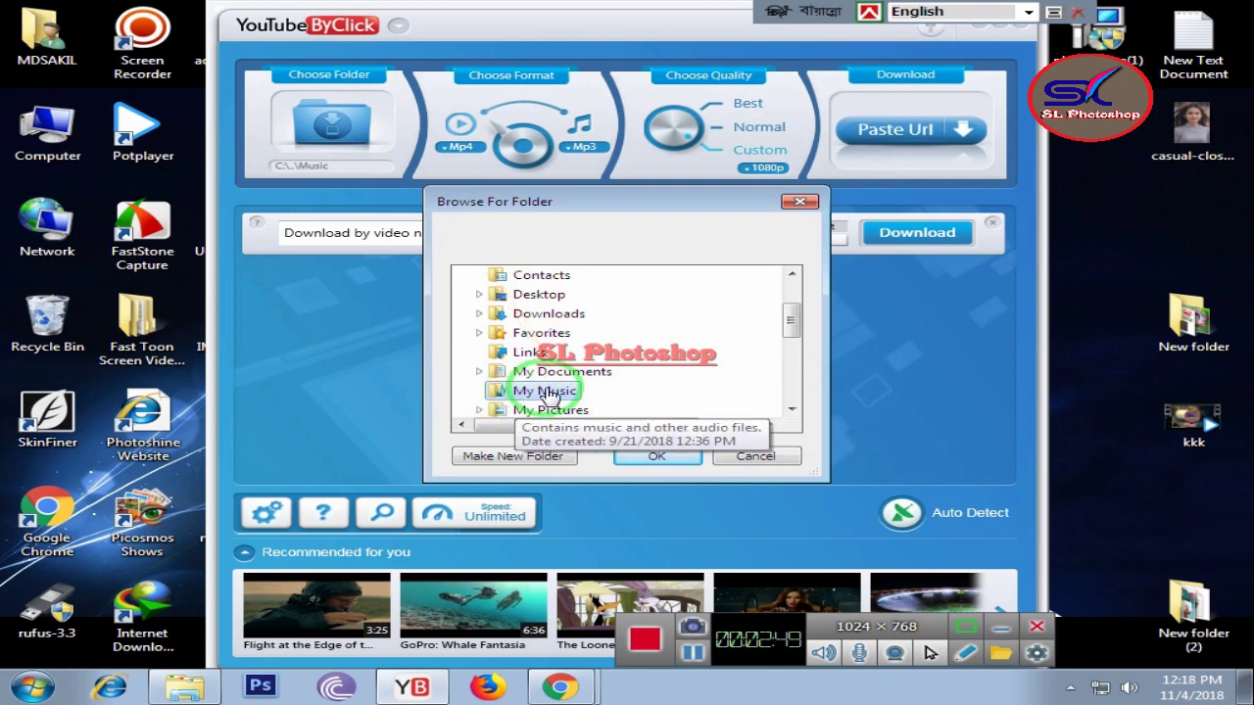
left_click(799, 203)
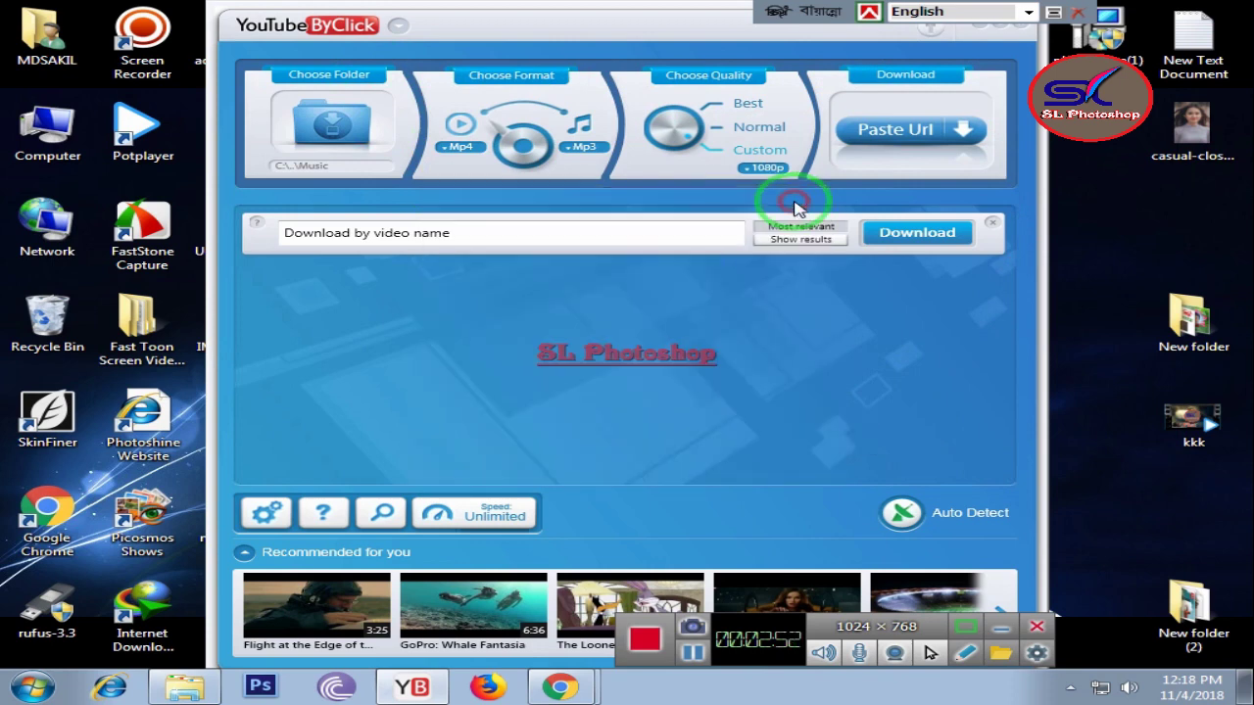
Move the YouTube By Click window aside and open YouTube in a new Chrome tab
left_click_drag(603, 27, 964, 62)
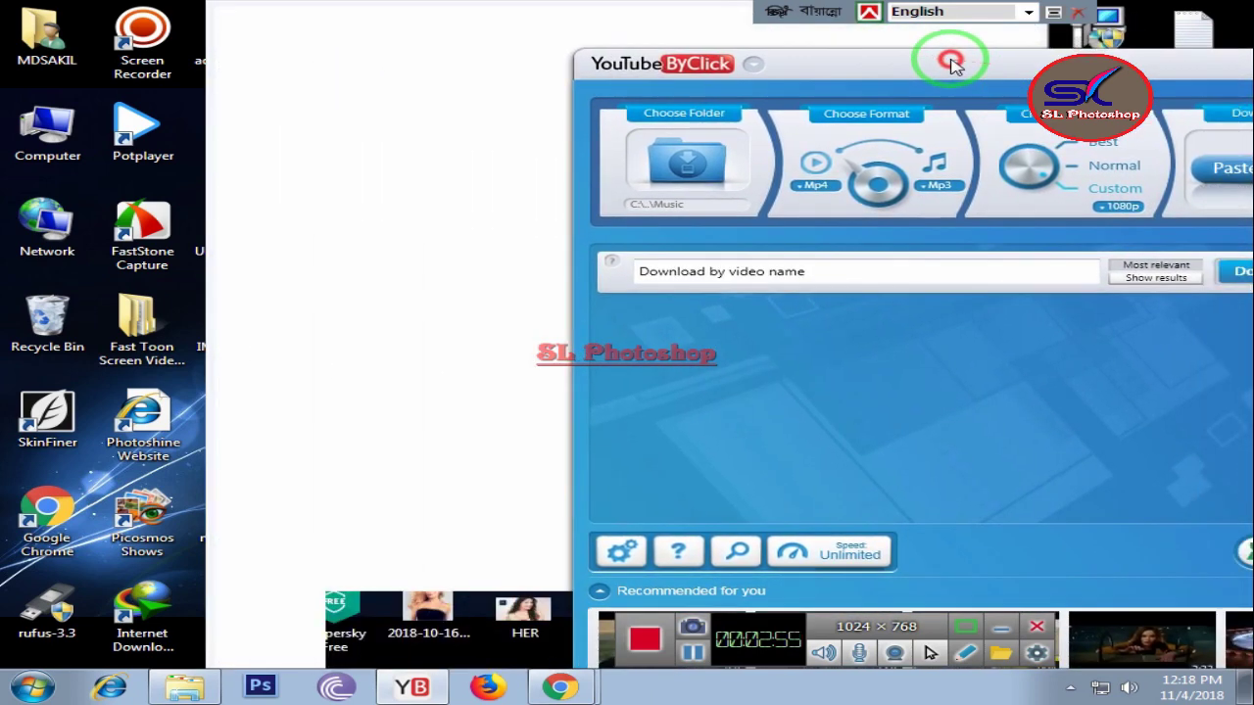
left_click(559, 689)
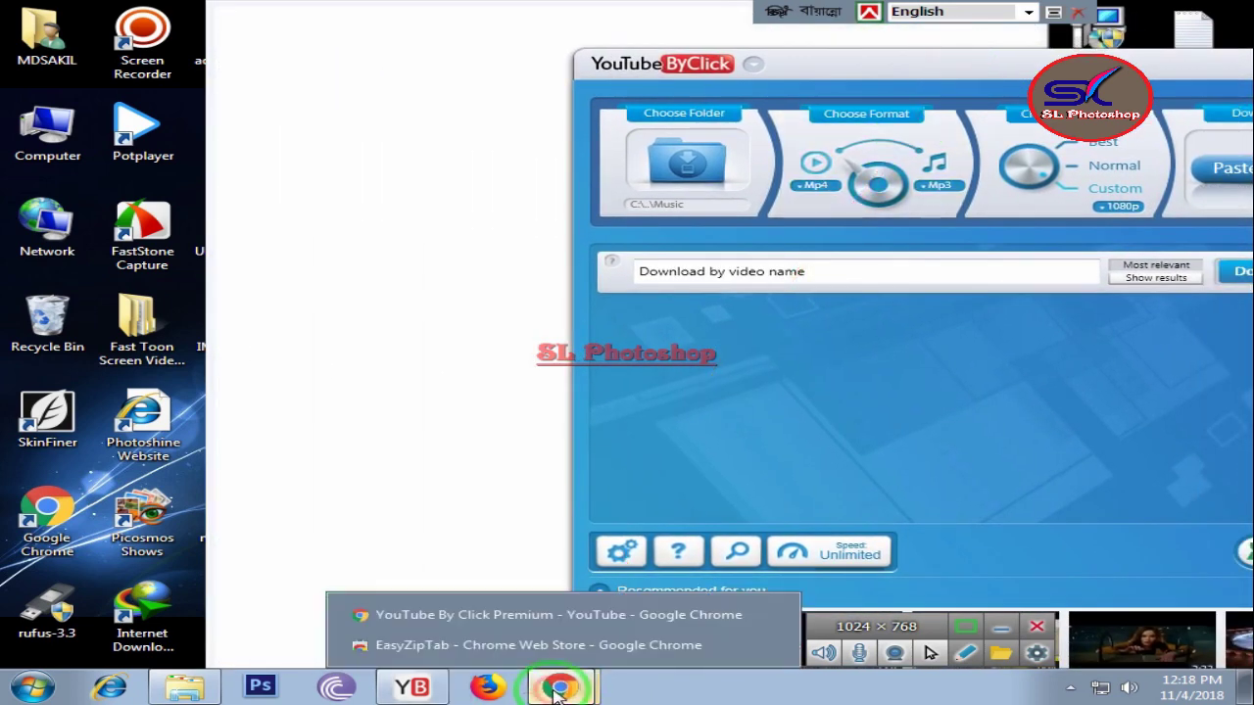
left_click(531, 614)
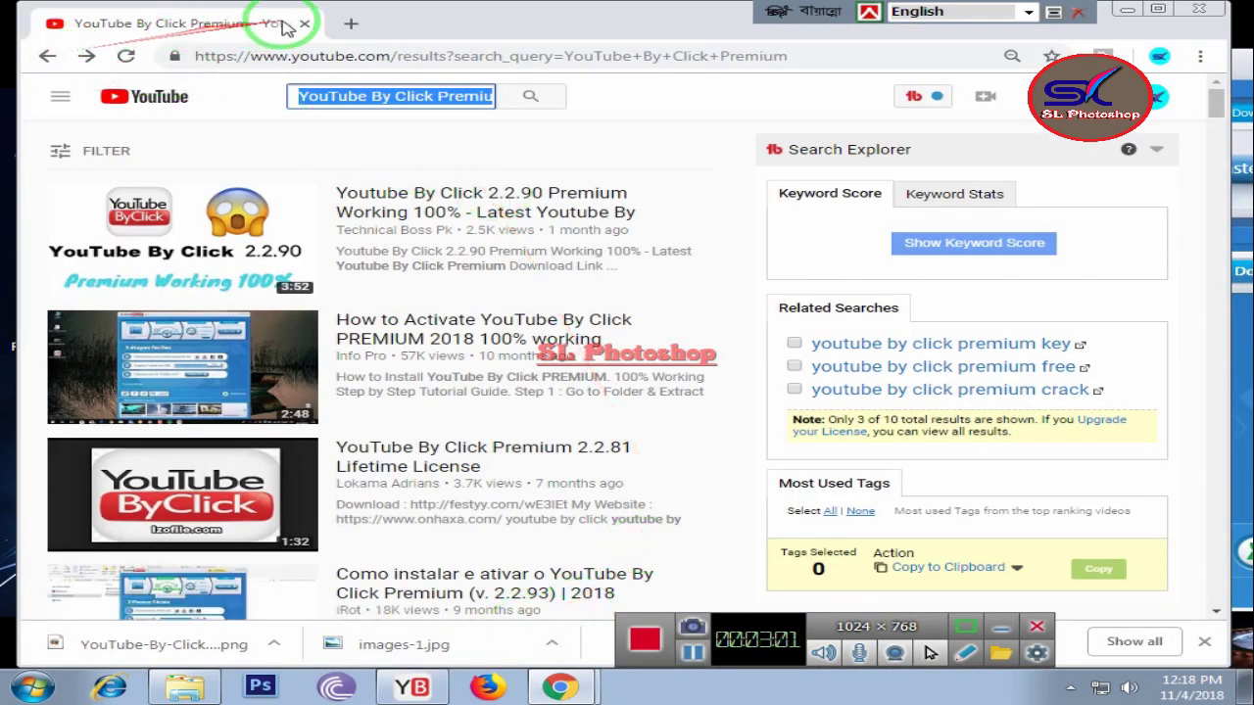
left_click(349, 23)
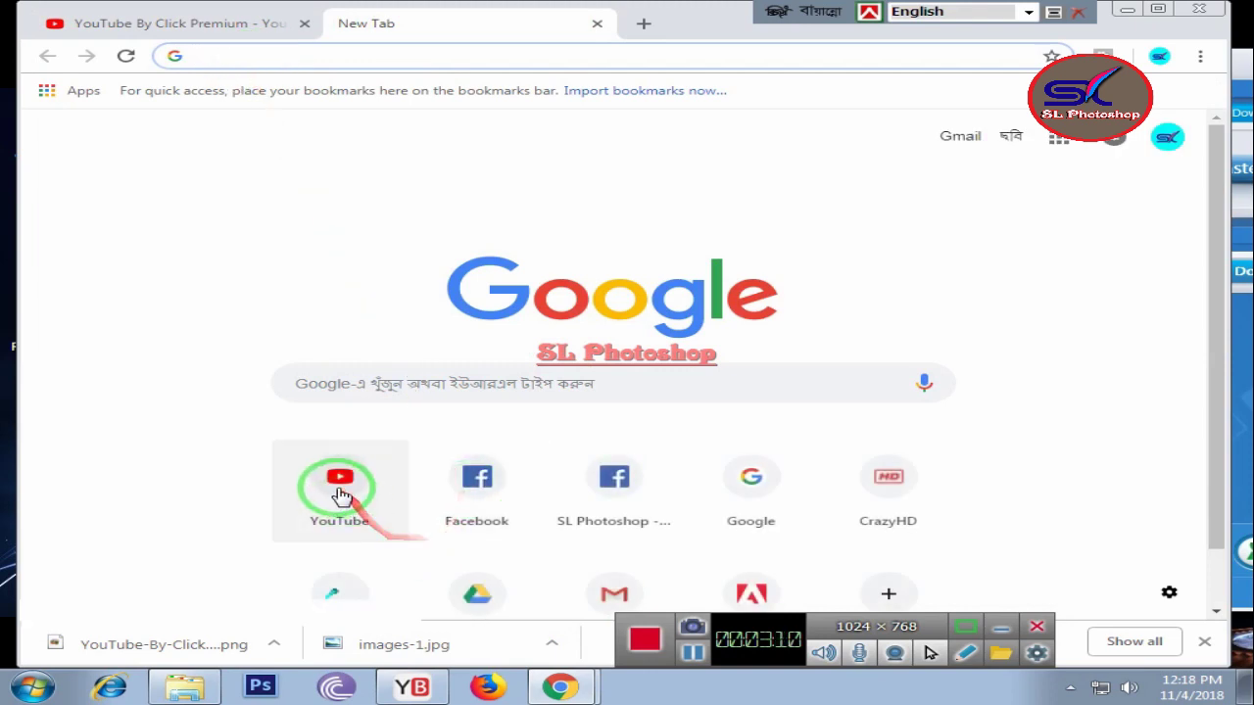
left_click(340, 490)
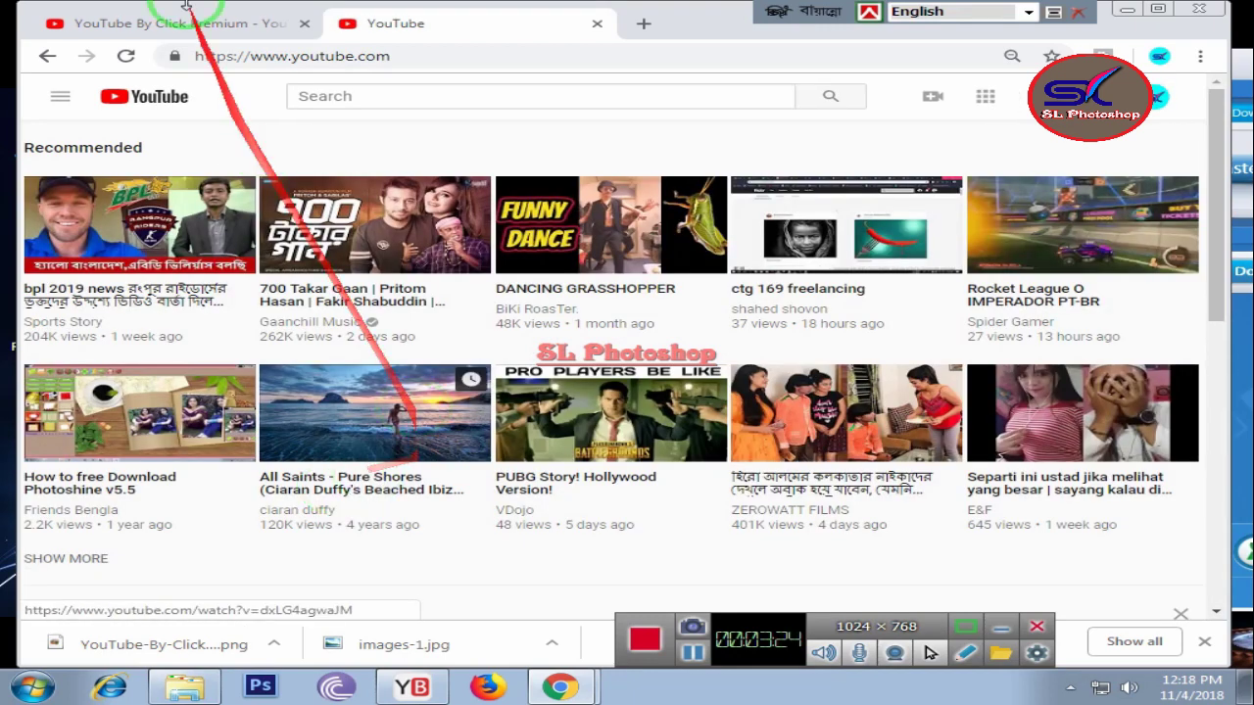
Search YouTube for "song"
left_click(357, 96)
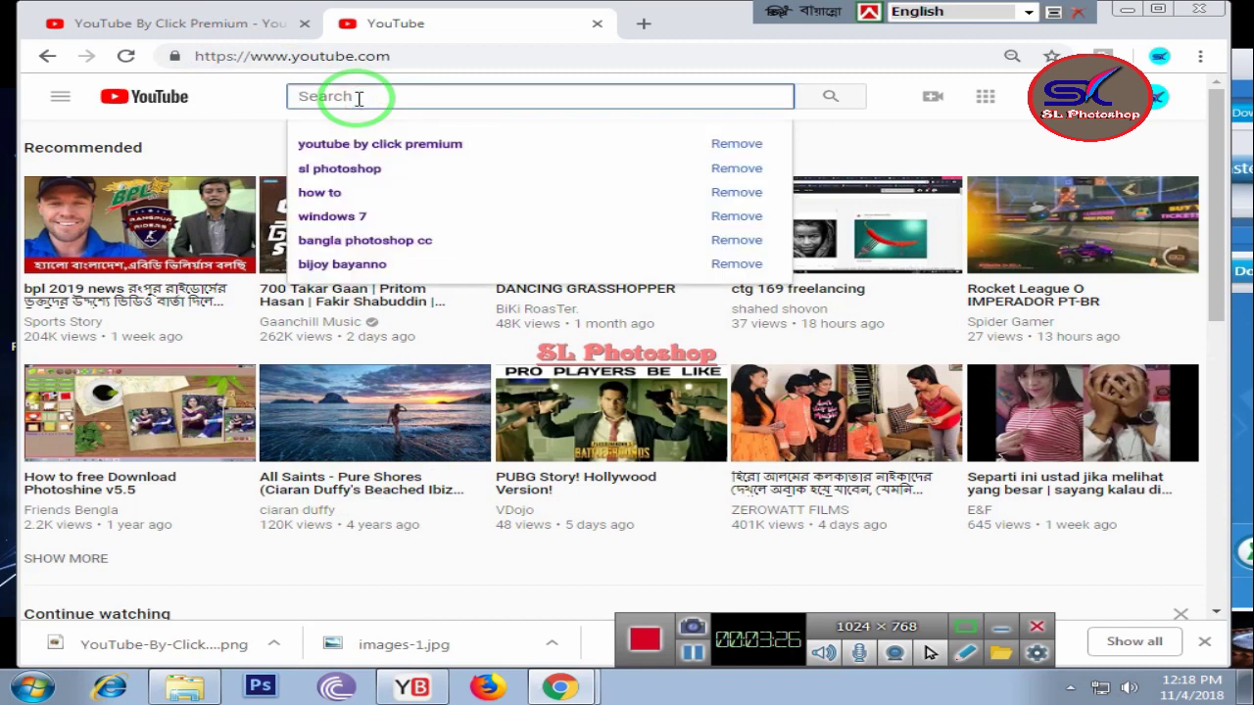
type("s")
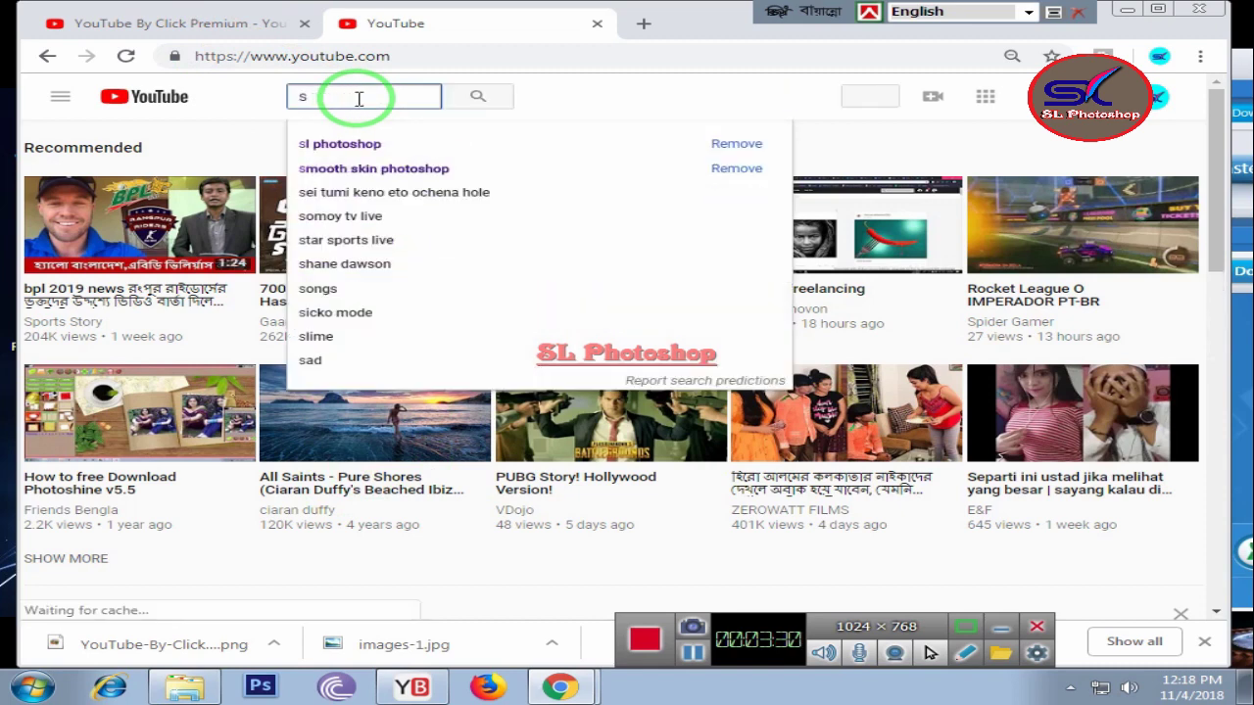
type("o")
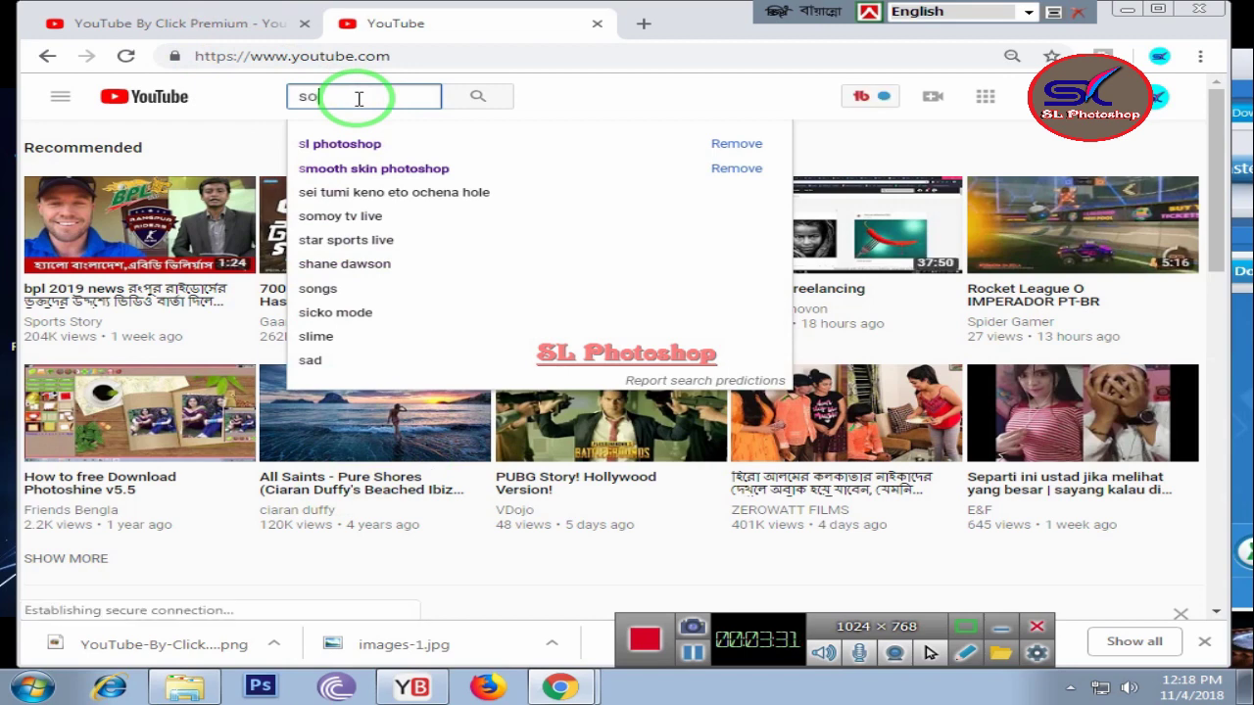
type("ng")
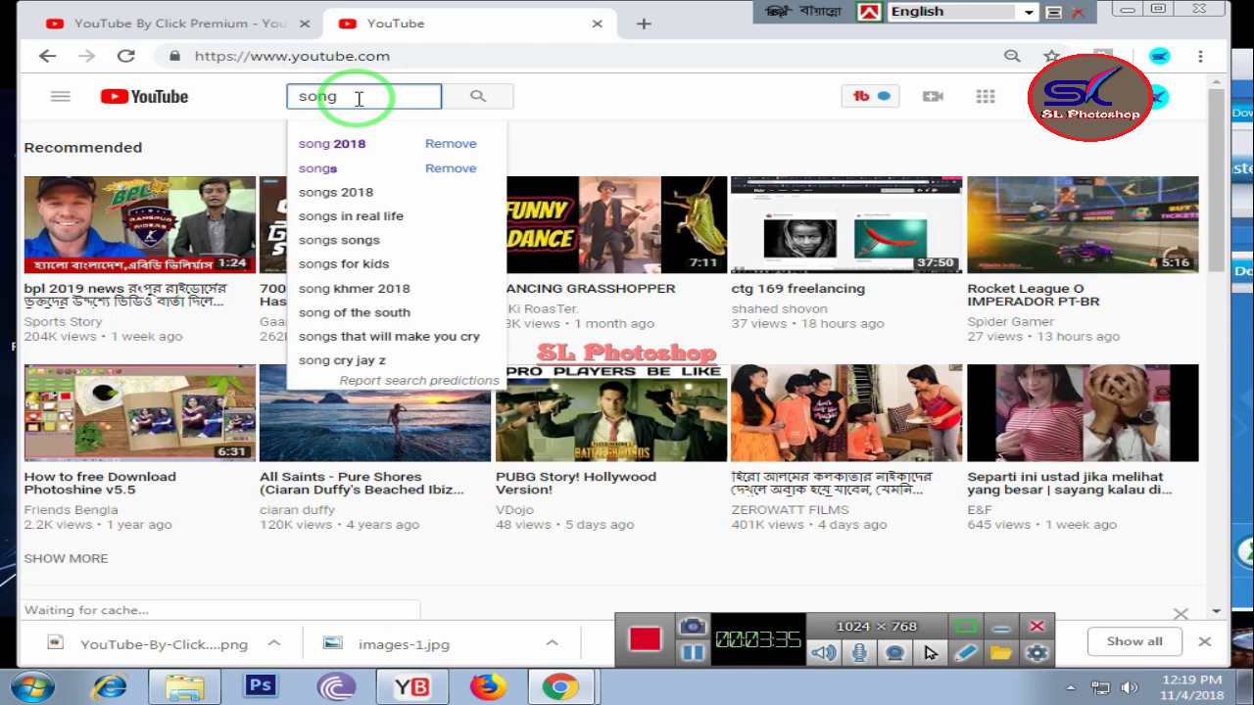
key("Return")
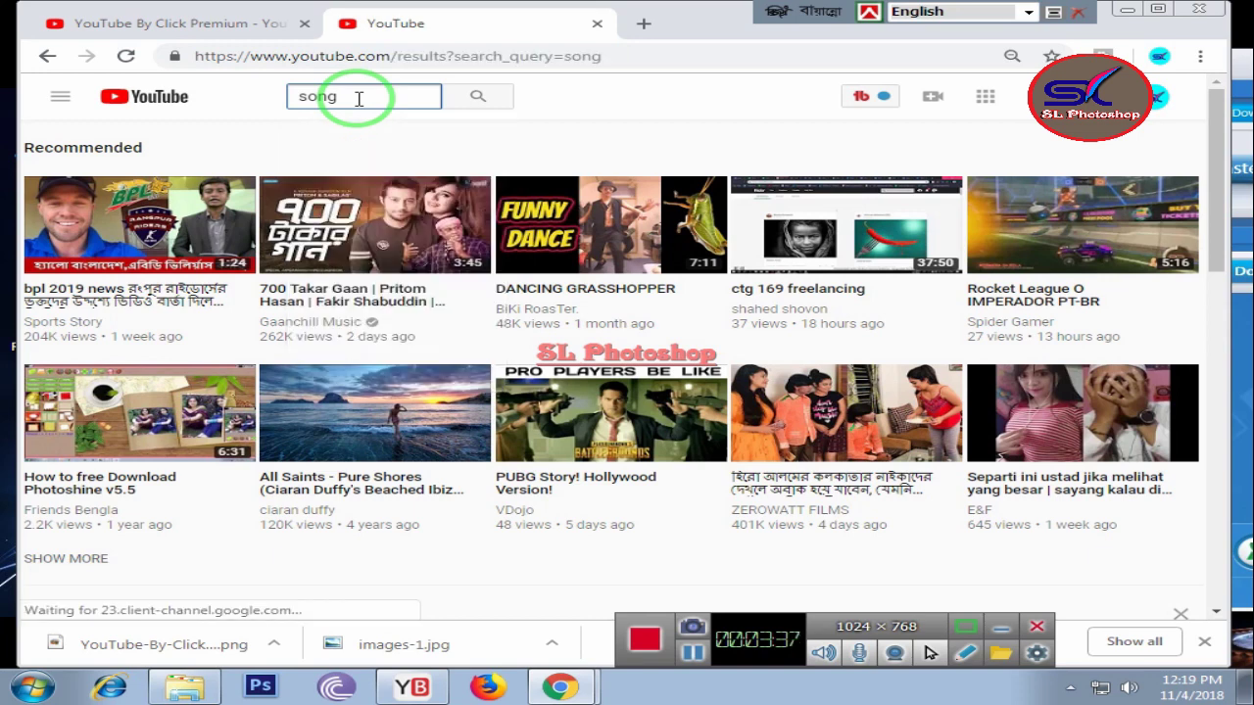
left_click(477, 96)
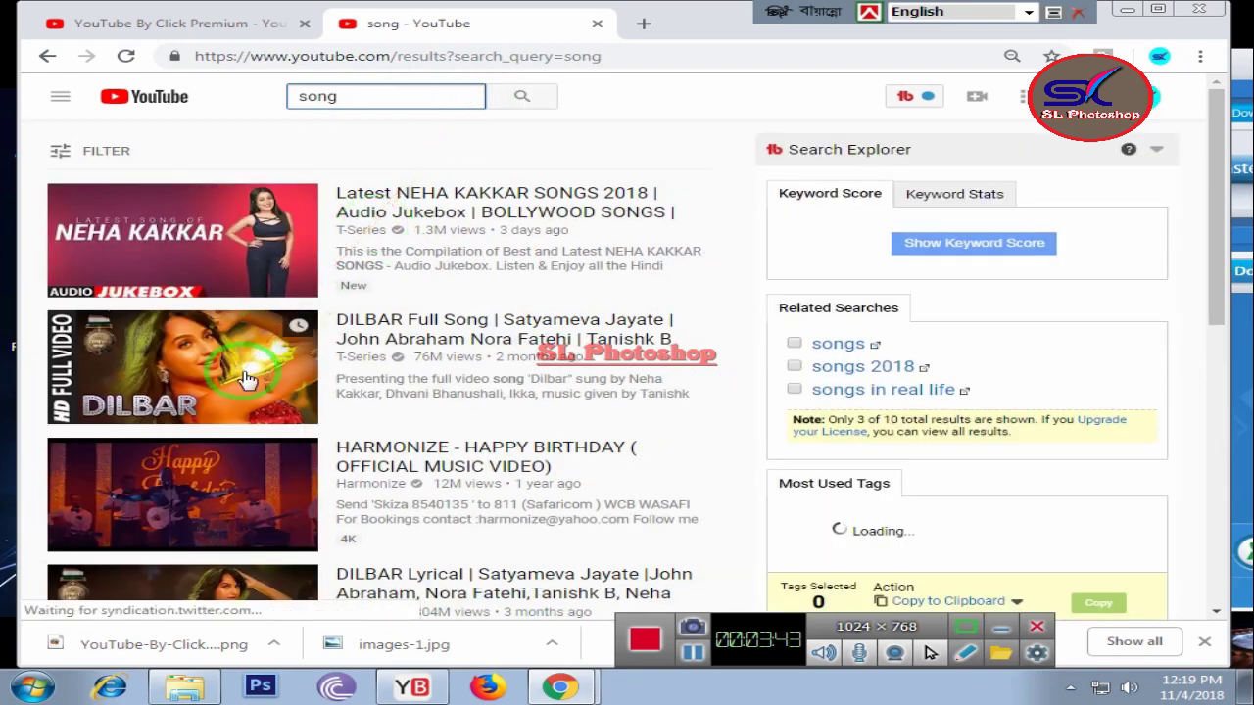
Browse the search results and open the "Latest NEHA KAKKAR SONGS 2018" Audio Jukebox video
scroll(247, 380, "down", 8)
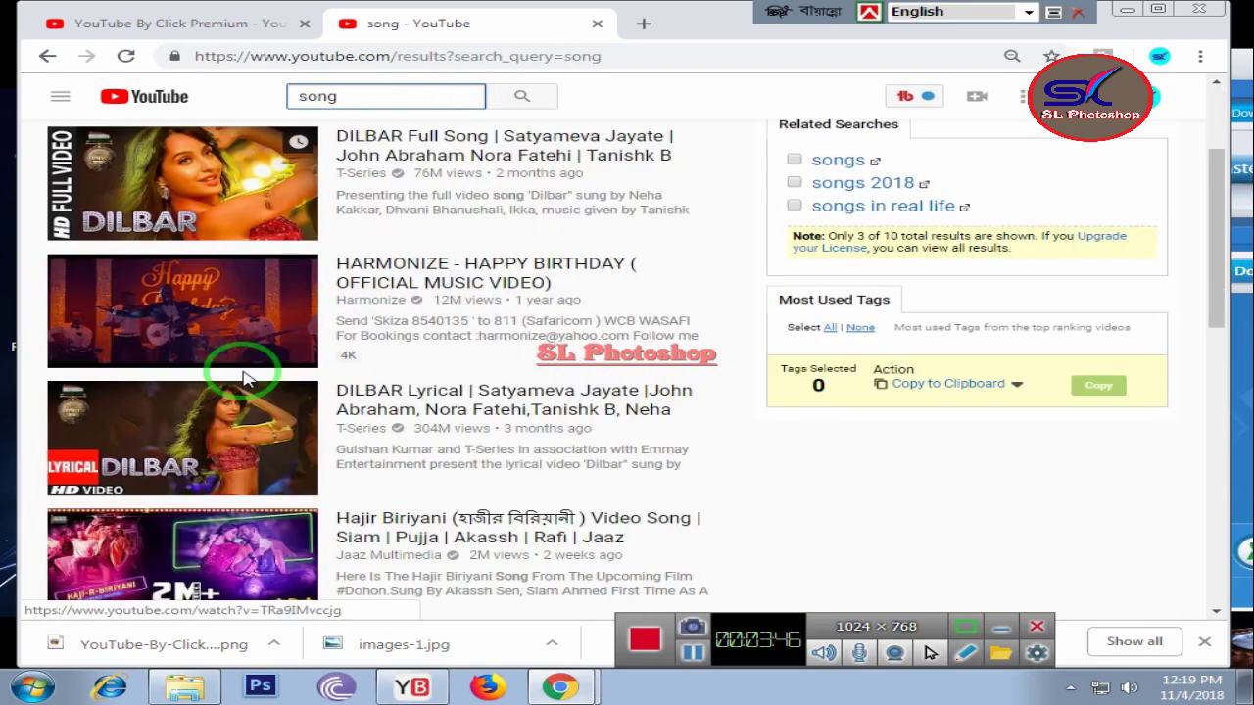
scroll(246, 380, "down", 1)
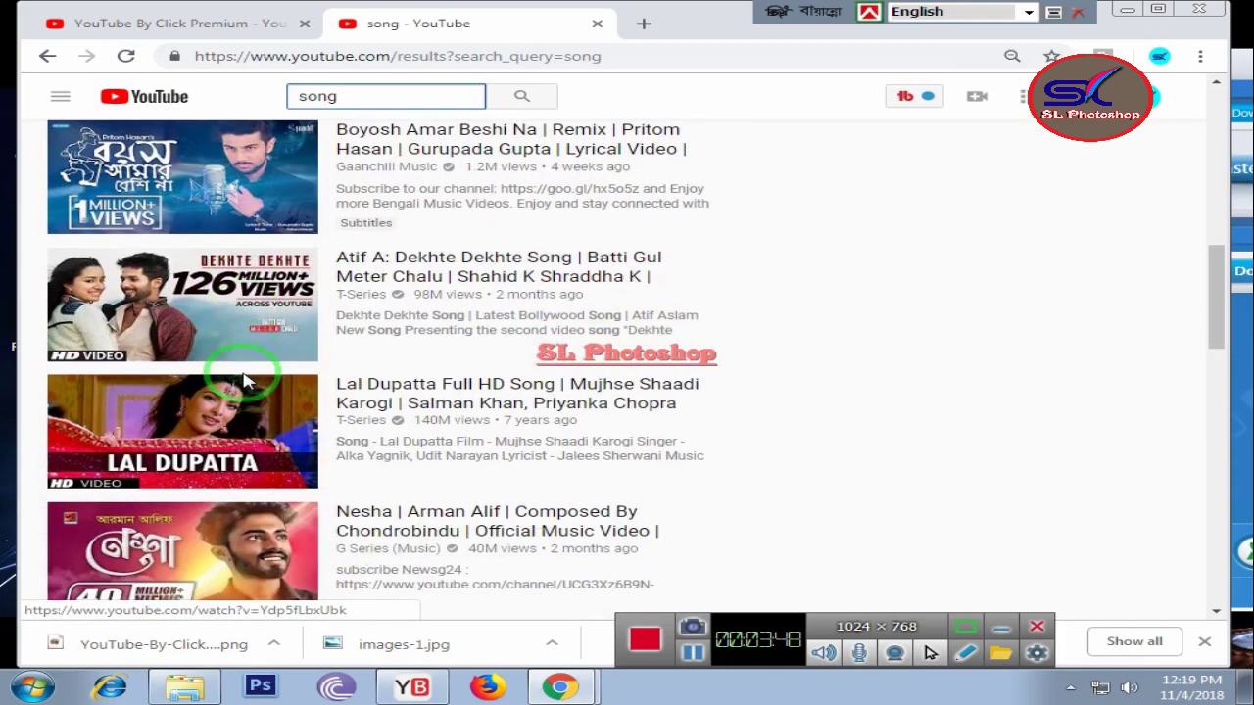
scroll(246, 382, "up", 8)
scroll(247, 380, "up", 1)
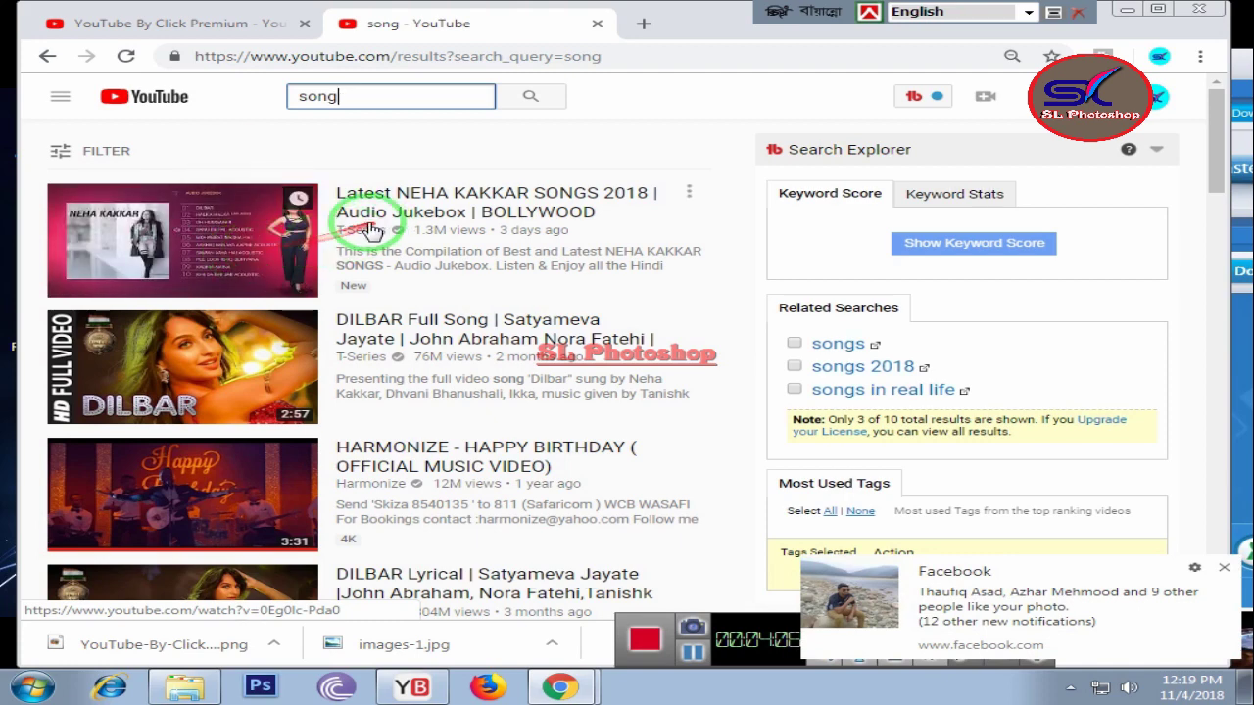
left_click(330, 226)
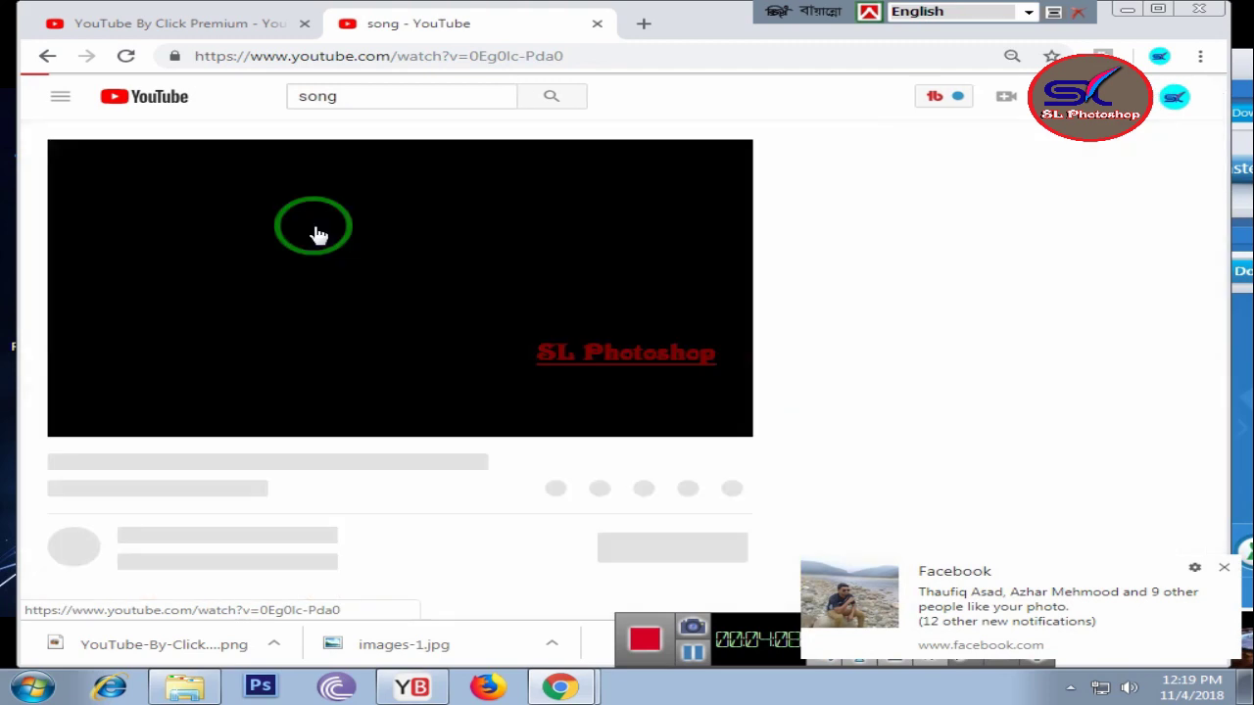